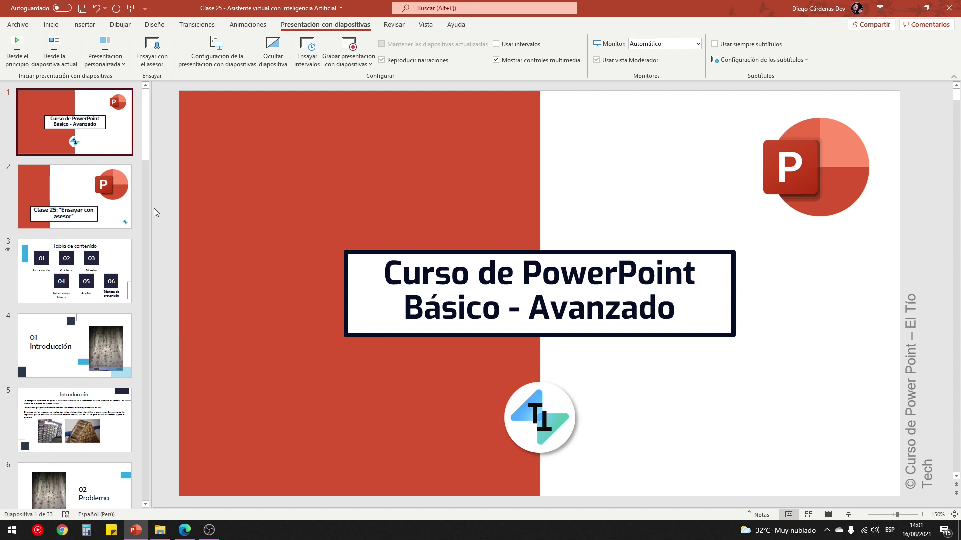
# Move down from slide 1 to slide 2, the Clase 25 'Ensayar con asesor' slide
pyautogui.press('Down')
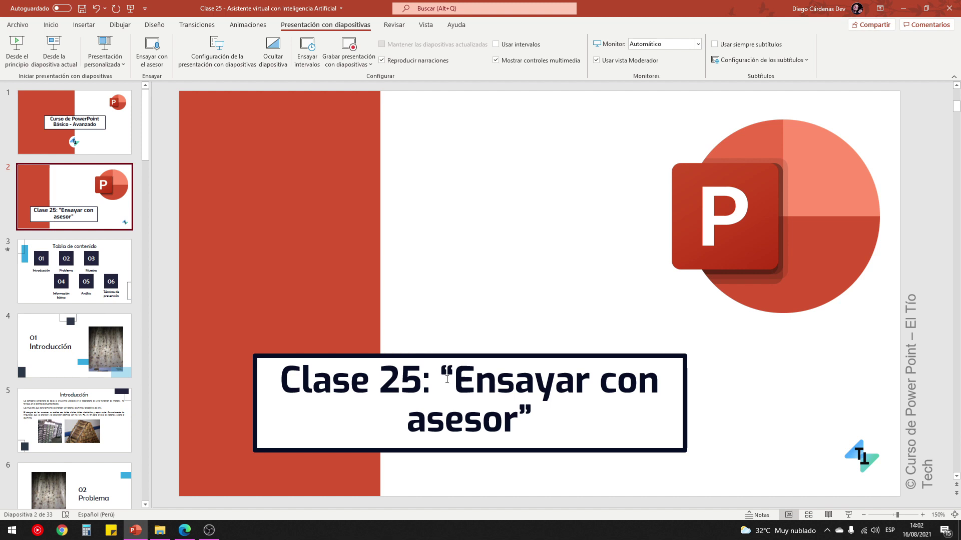
# Insert 'el' before 'asesor' so the title reads Clase 25: 'Ensayar con el asesor'
pyautogui.moveTo(454, 382); pyautogui.dragTo(521, 424)
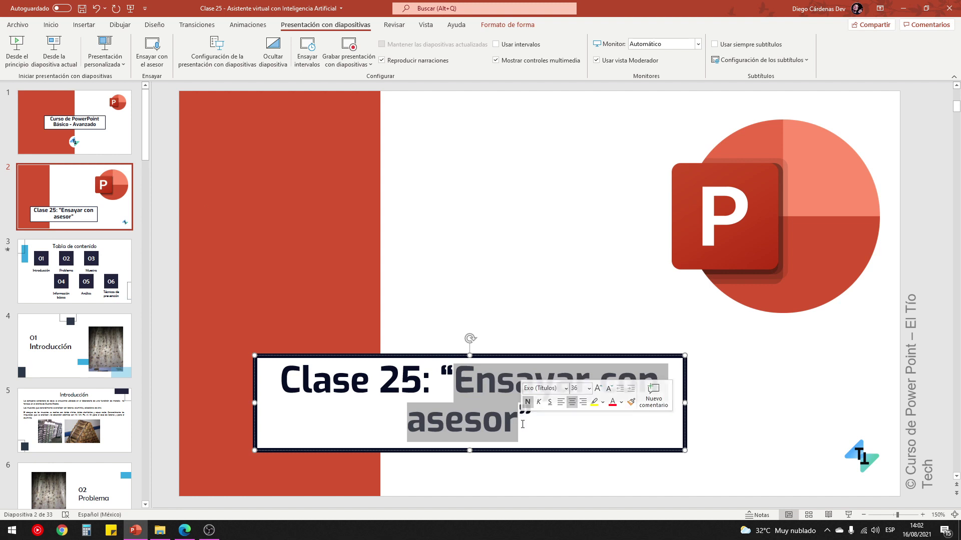
pyautogui.click(522, 424)
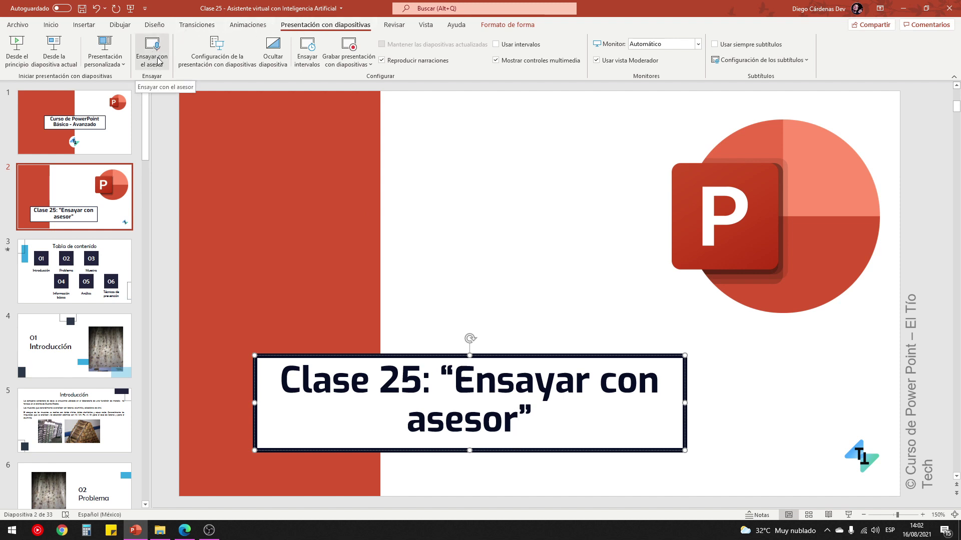
pyautogui.click(399, 430)
pyautogui.write('el')
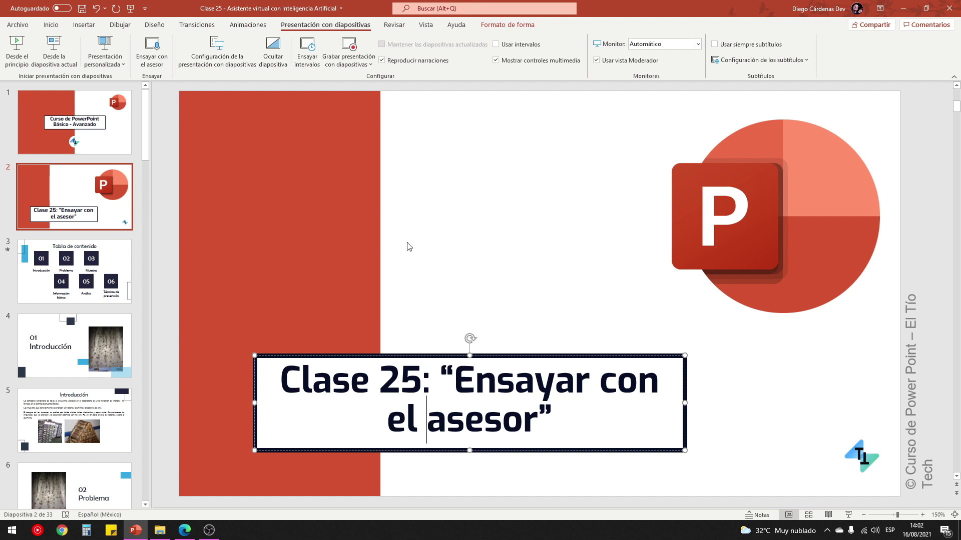
pyautogui.click(410, 247)
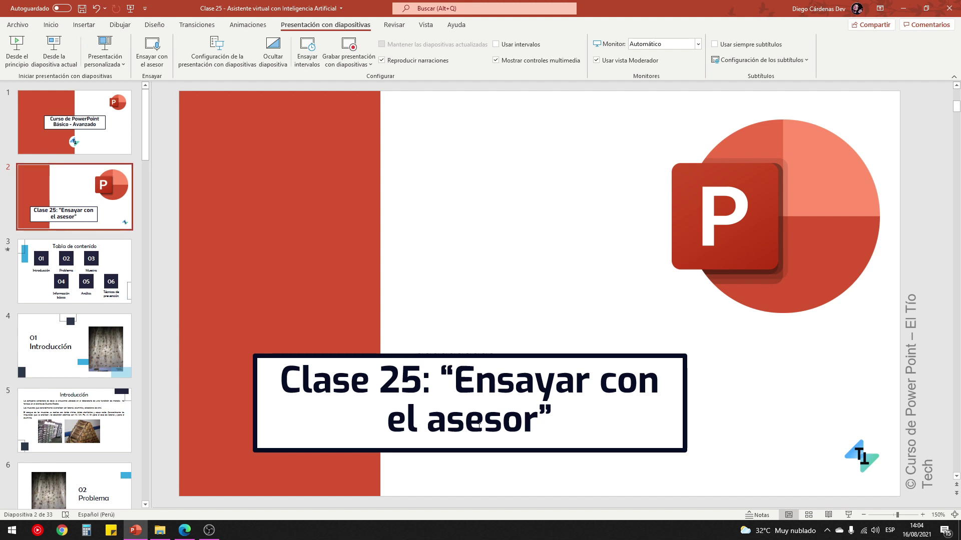
# Go to slide 5, 'Introducción', describing the gas extraction hood
pyautogui.moveTo(454, 380); pyautogui.dragTo(525, 420)
pyautogui.click(485, 316)
pyautogui.scroll(-4, 87, 260)
pyautogui.scroll(2, 86, 280)
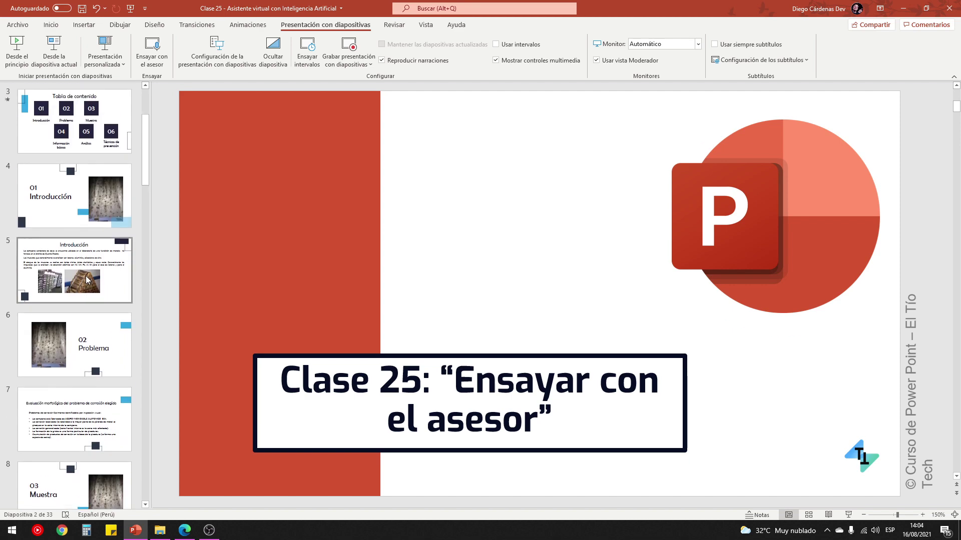
pyautogui.scroll(-1, 86, 281)
pyautogui.scroll(-1, 86, 280)
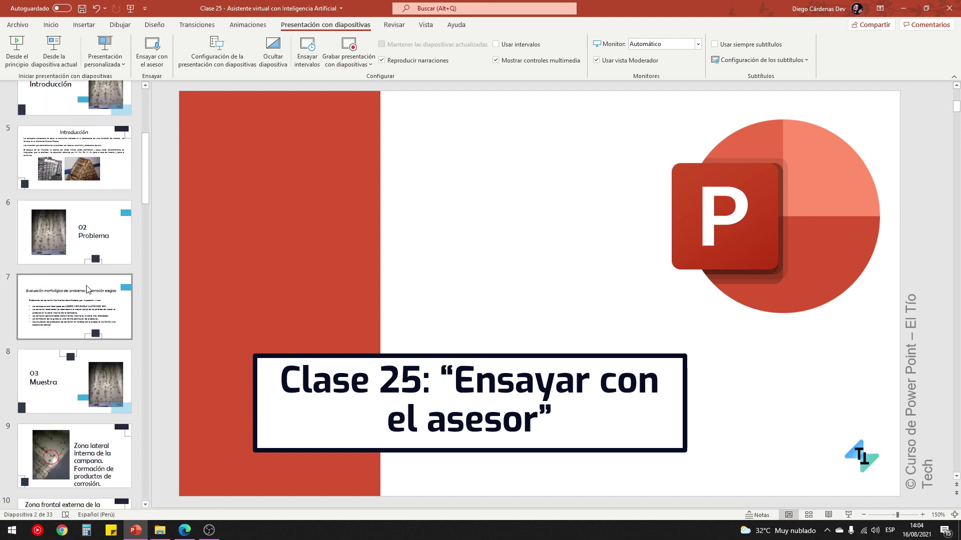
pyautogui.click(86, 174)
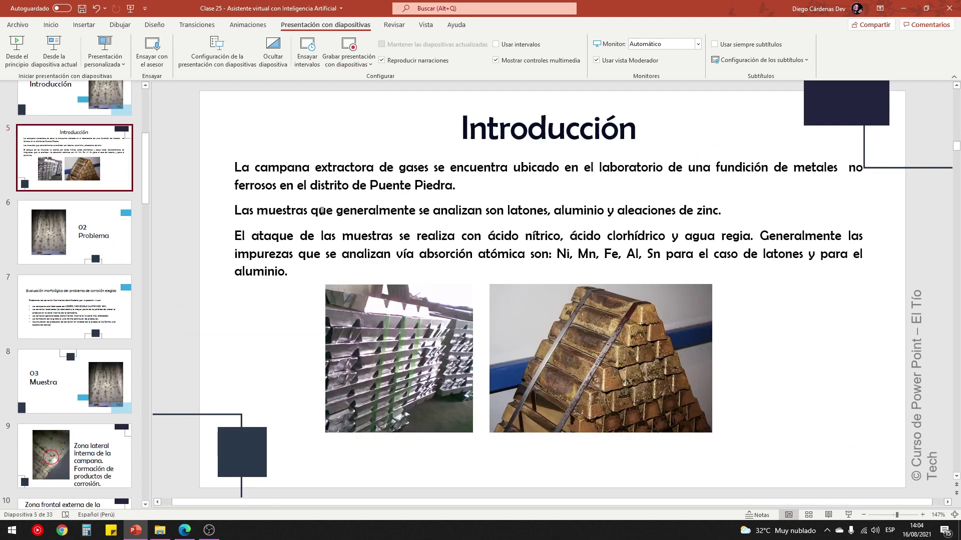
pyautogui.moveTo(300, 270); pyautogui.dragTo(229, 166)
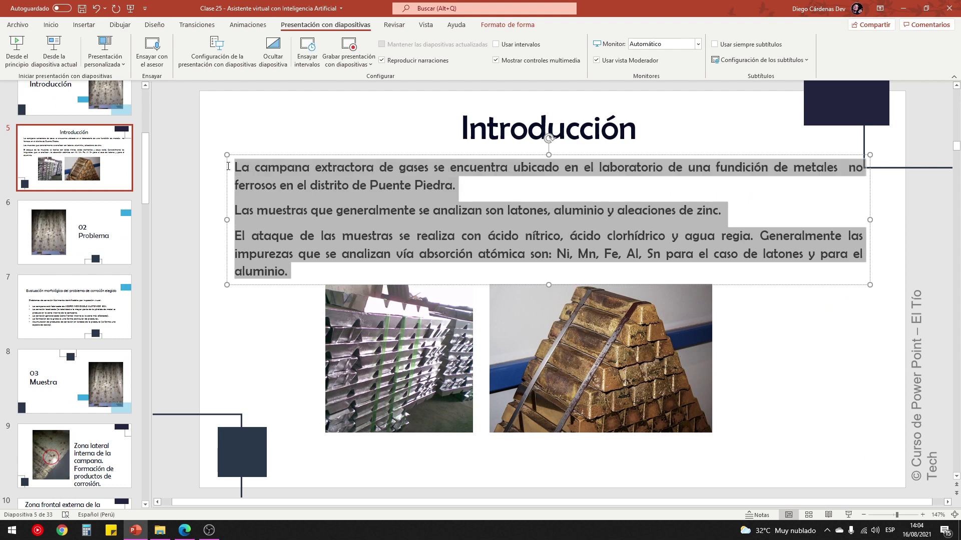
pyautogui.click(217, 203)
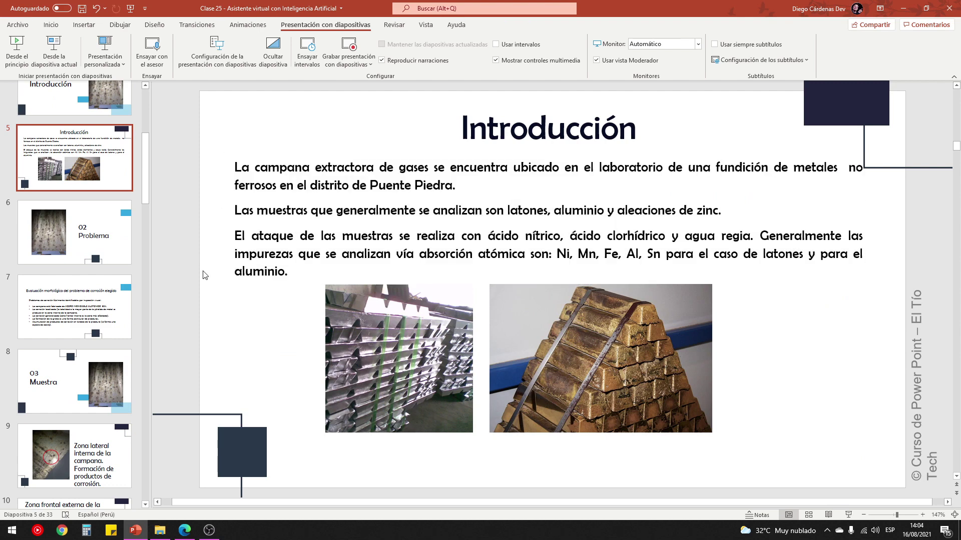
# Launch Ensayar con el asesor to rehearse the Introducción slide full-screen with the coach
pyautogui.click(151, 66)
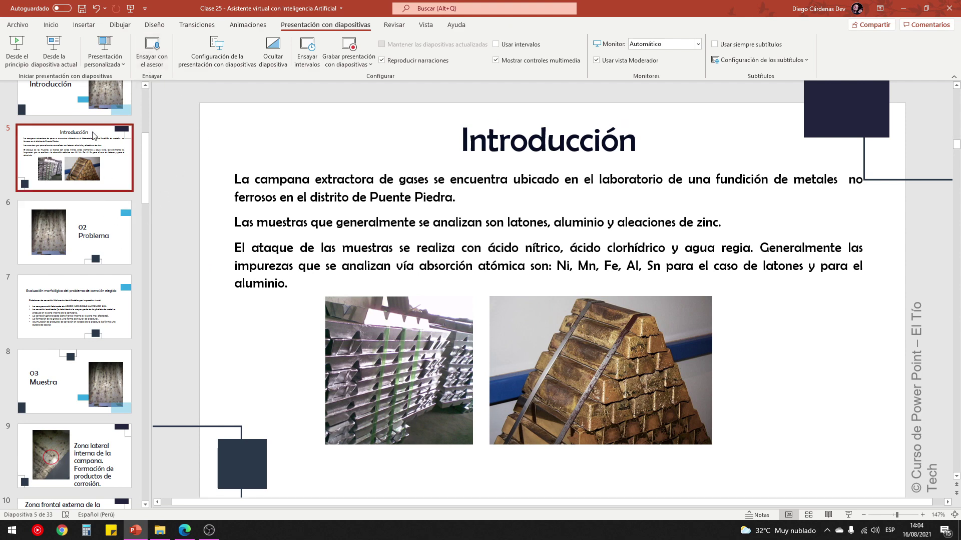
pyautogui.click(153, 55)
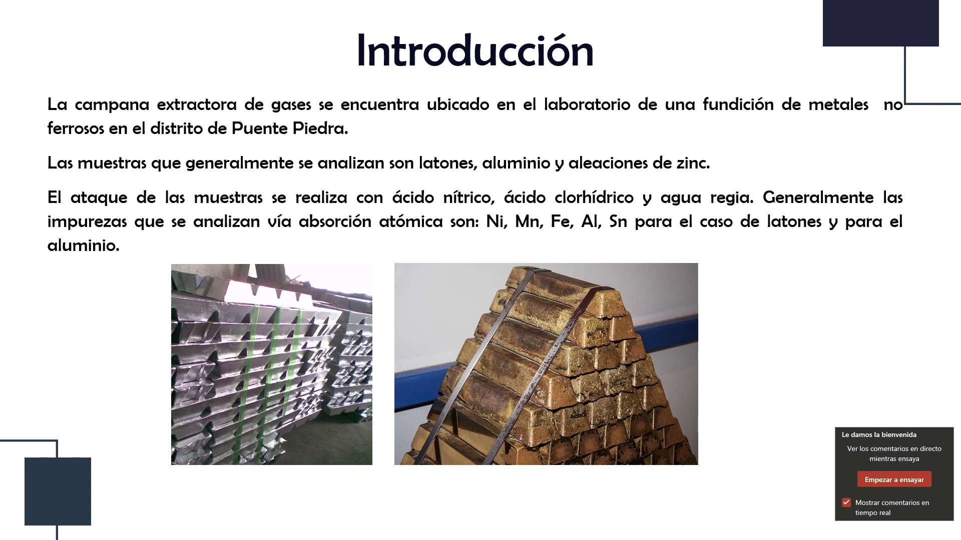
# Start rehearsing with Empezar a ensayar so the coach listens and times the speech
pyautogui.click(894, 481)
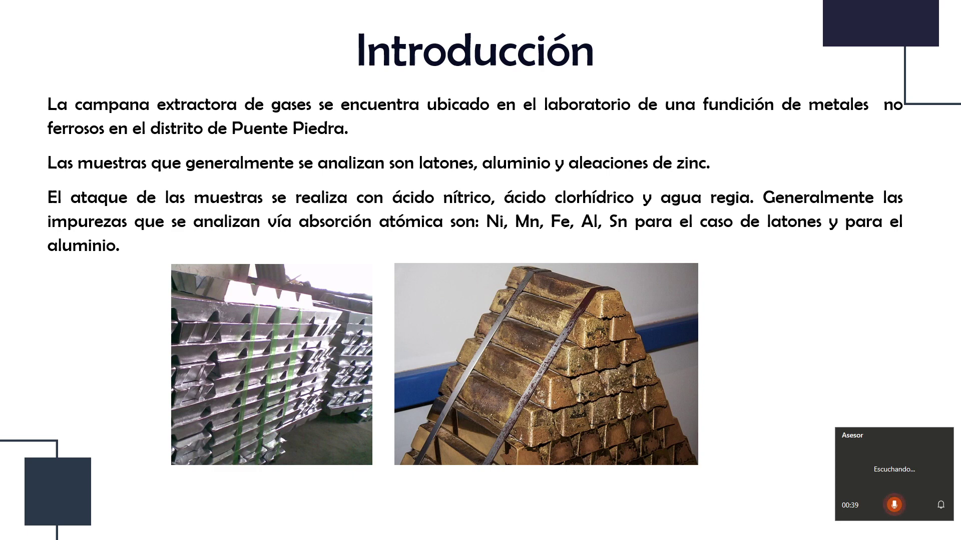
# Pause the coach and end the show to get the report: 0:41, 144 words/min
pyautogui.click(894, 506)
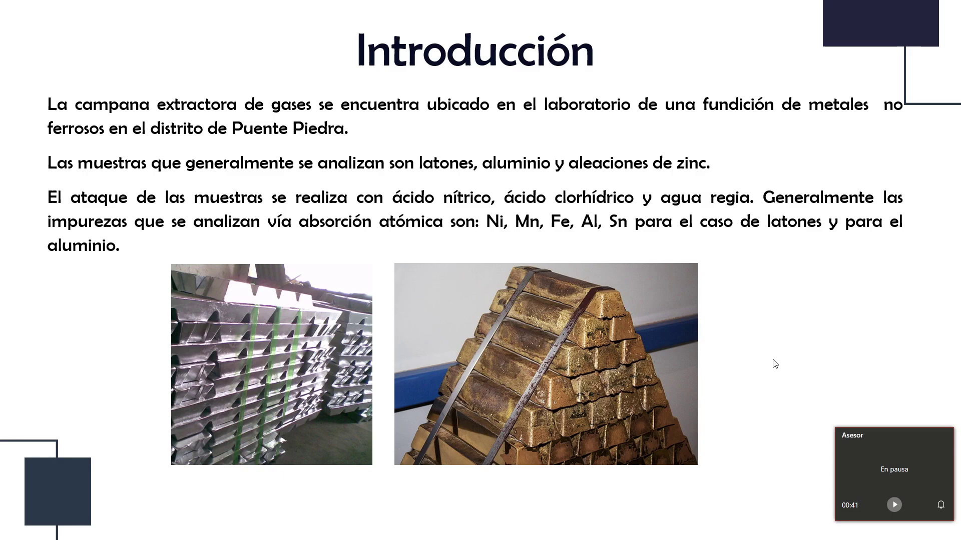
pyautogui.press('Escape')
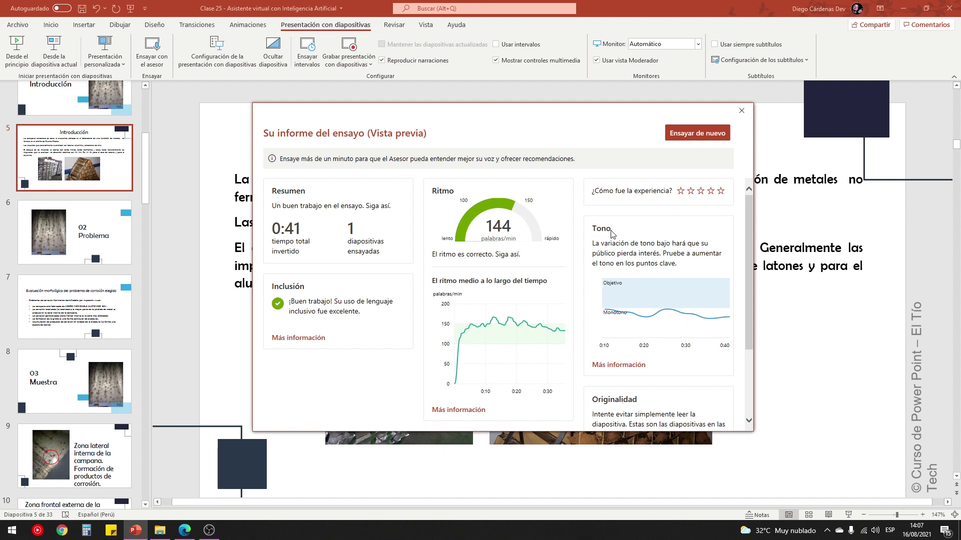
pyautogui.scroll(-1, 633, 257)
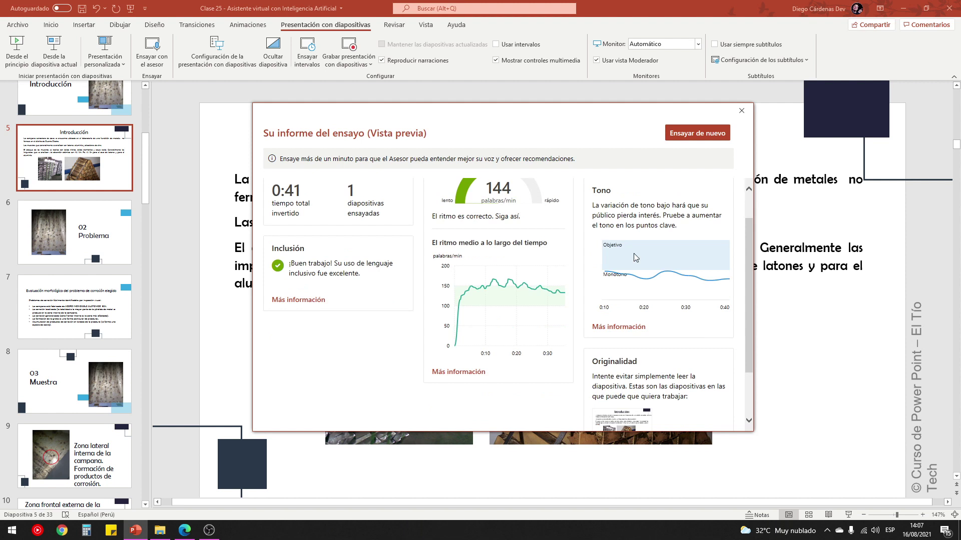
pyautogui.scroll(1, 632, 255)
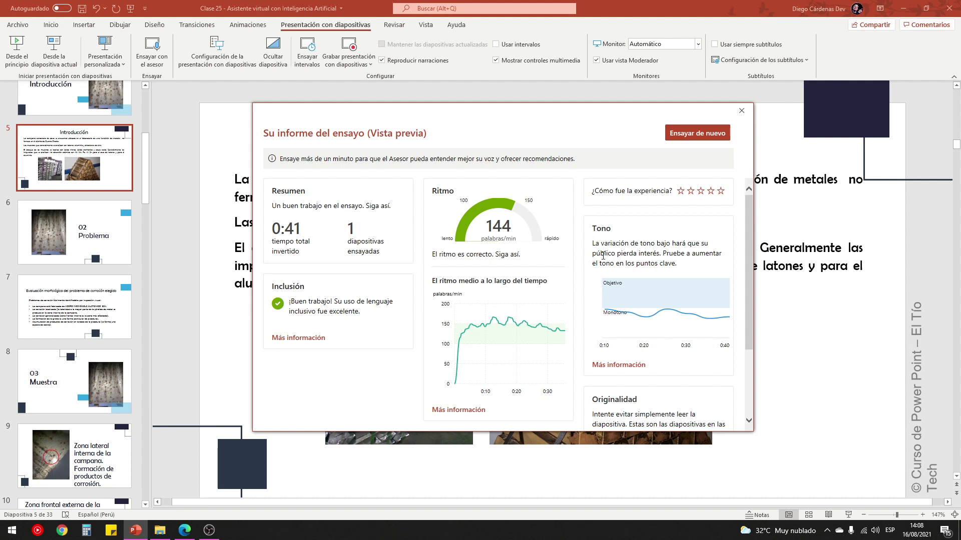
pyautogui.moveTo(747, 212); pyautogui.dragTo(751, 232)
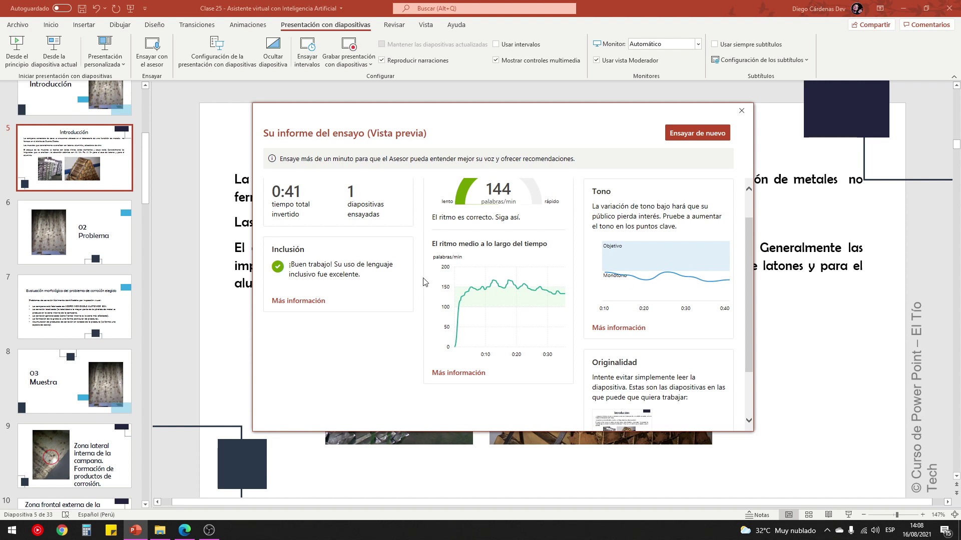
pyautogui.scroll(1, 425, 285)
pyautogui.scroll(-1, 458, 388)
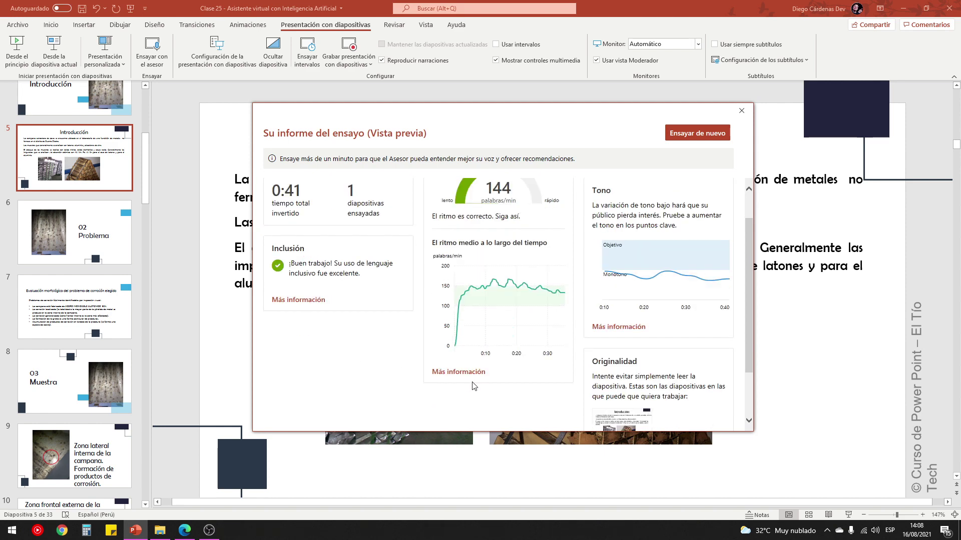
pyautogui.scroll(-1, 538, 357)
pyautogui.scroll(1, 643, 281)
pyautogui.scroll(-1, 655, 320)
pyautogui.scroll(-1, 661, 306)
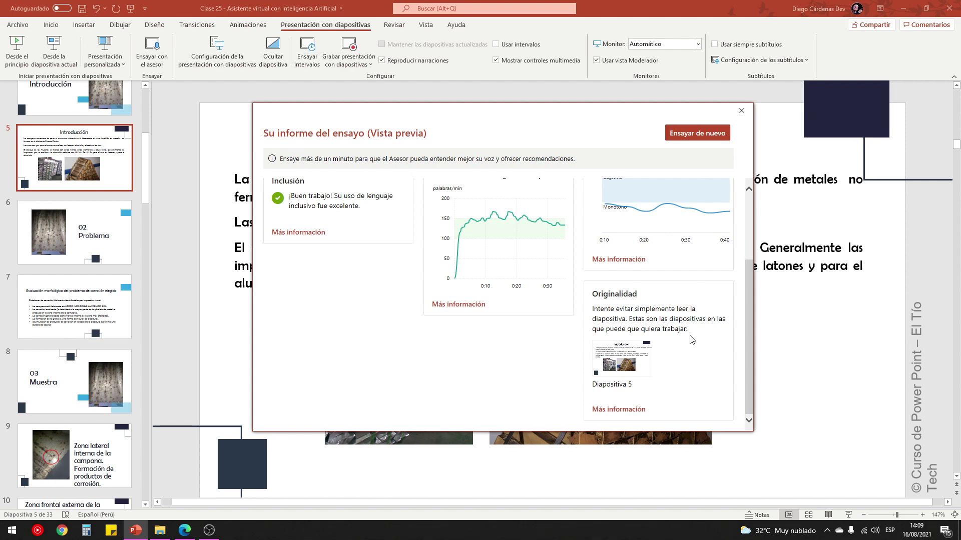
pyautogui.scroll(3, 594, 309)
pyautogui.scroll(2, 96, 151)
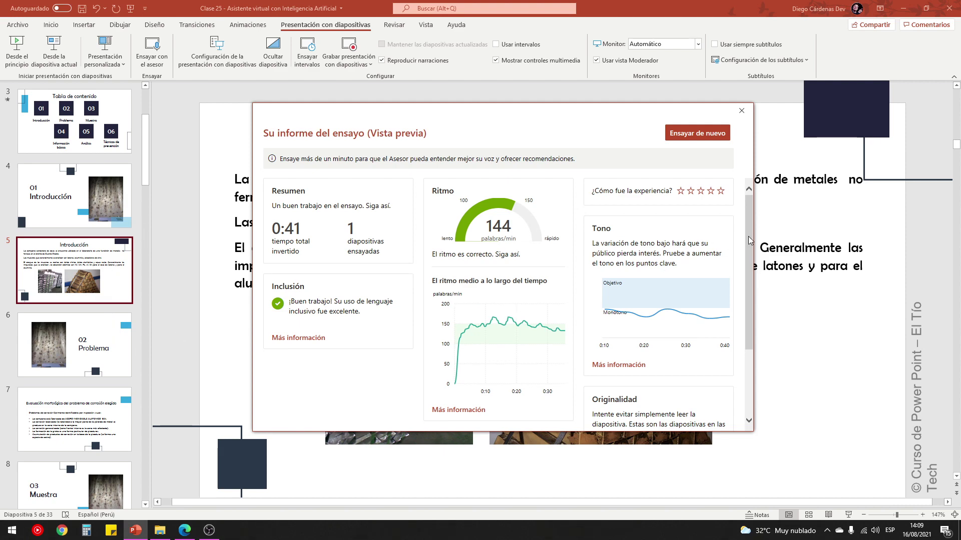
pyautogui.moveTo(749, 236); pyautogui.dragTo(755, 263)
pyautogui.scroll(-2, 643, 335)
pyautogui.scroll(2, 621, 334)
pyautogui.scroll(2, 609, 334)
pyautogui.scroll(-1, 706, 222)
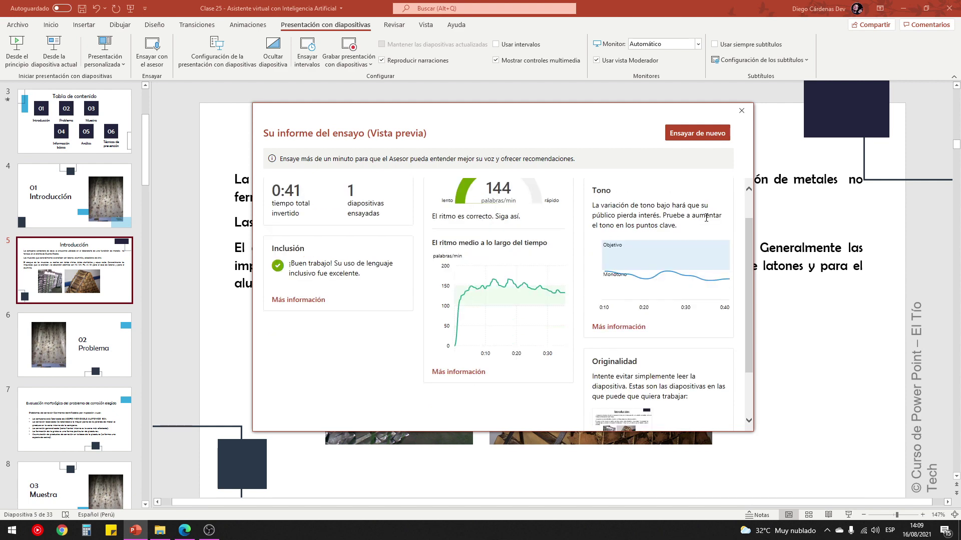
pyautogui.scroll(-1, 706, 222)
pyautogui.scroll(-1, 706, 222)
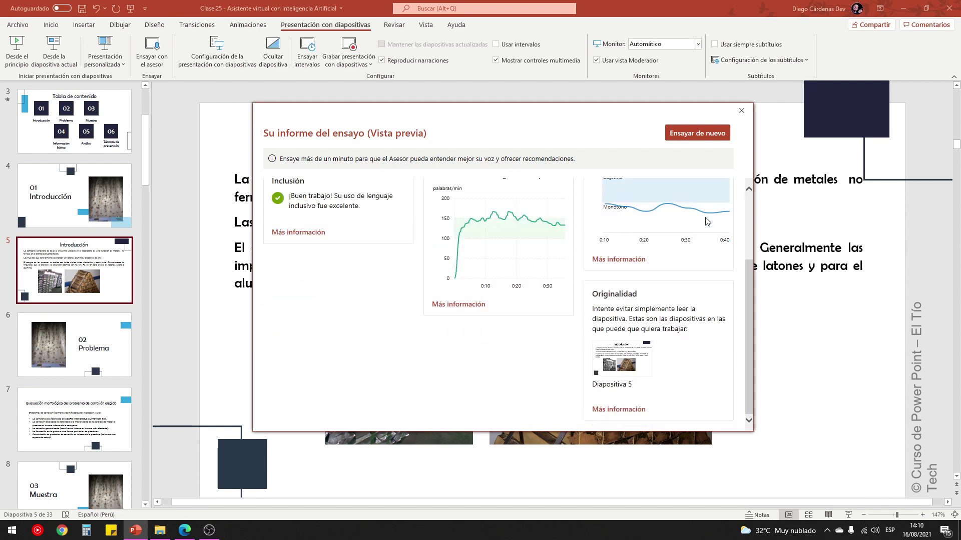
pyautogui.scroll(1, 706, 222)
pyautogui.scroll(2, 706, 222)
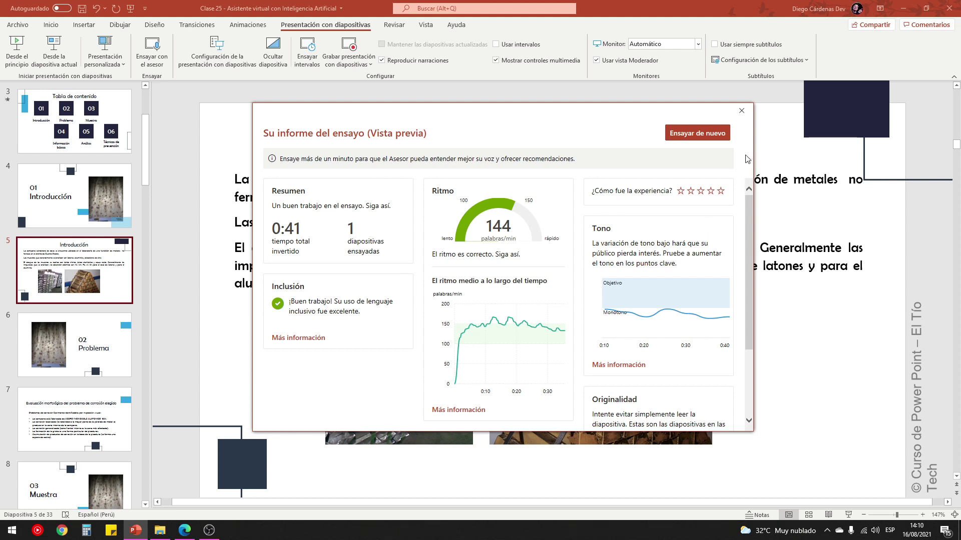
# Close the rehearsal report, return to slide 2 'Clase 25', and switch to OBS
pyautogui.click(741, 111)
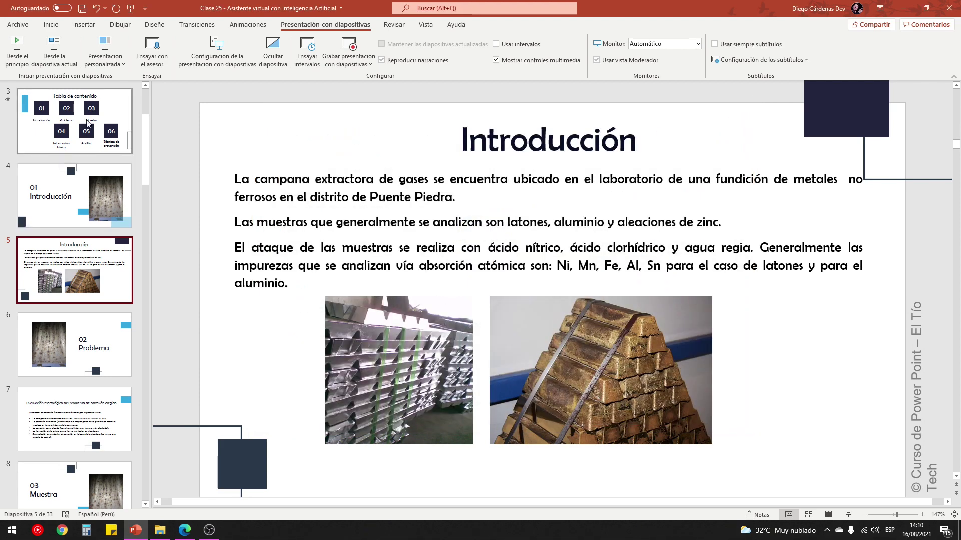
pyautogui.scroll(3, 87, 125)
pyautogui.click(89, 142)
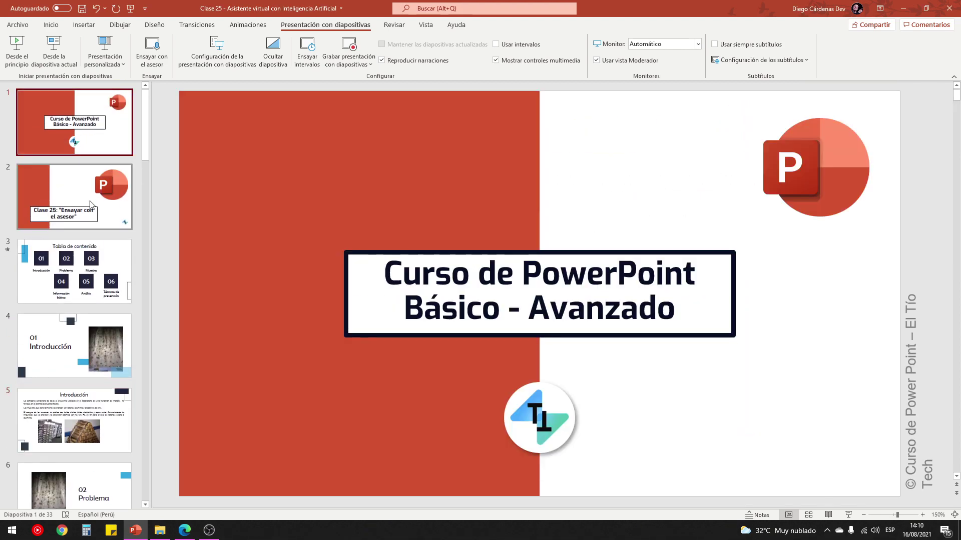
pyautogui.click(77, 228)
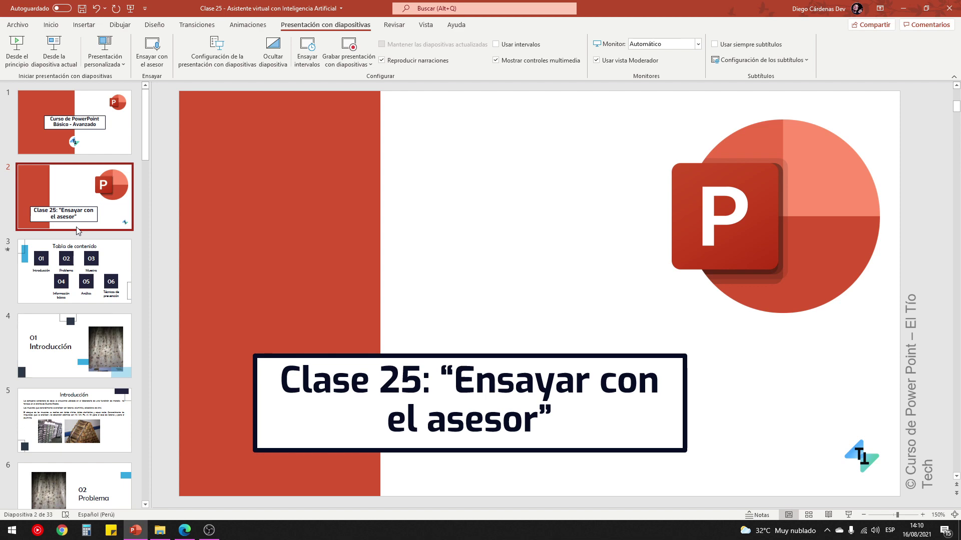
pyautogui.click(210, 531)
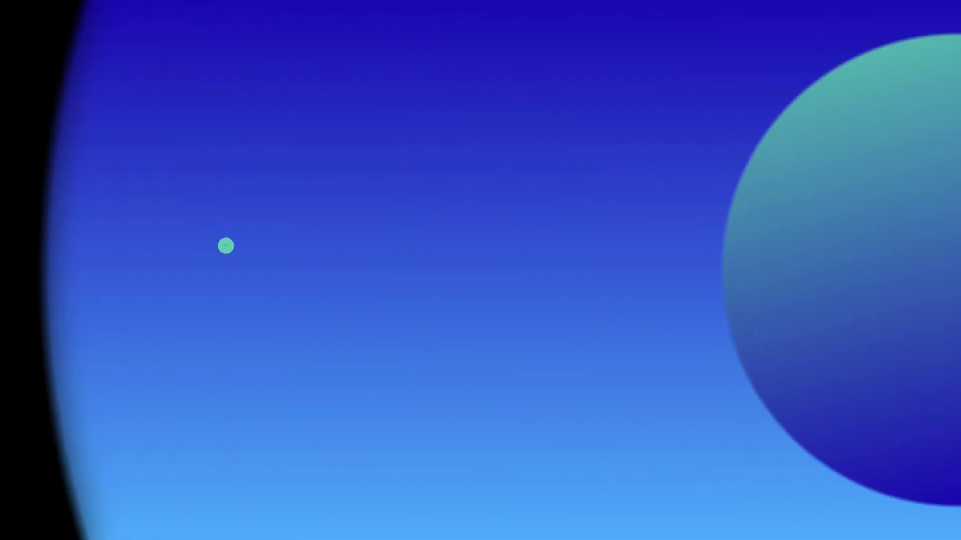